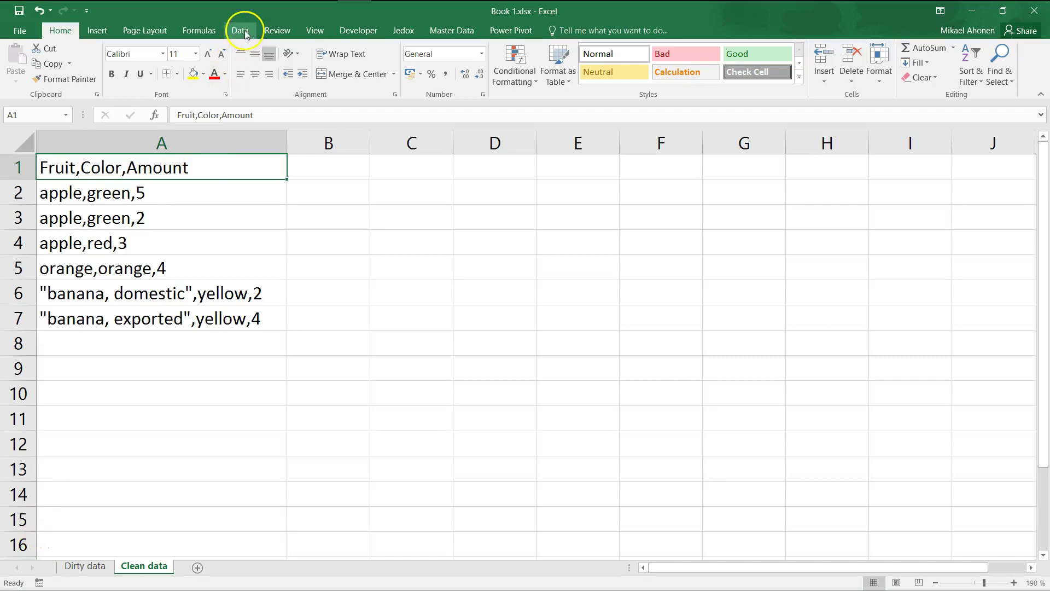
Switch to the Data tab, glance at New Query sources, and select column A
click(240, 31)
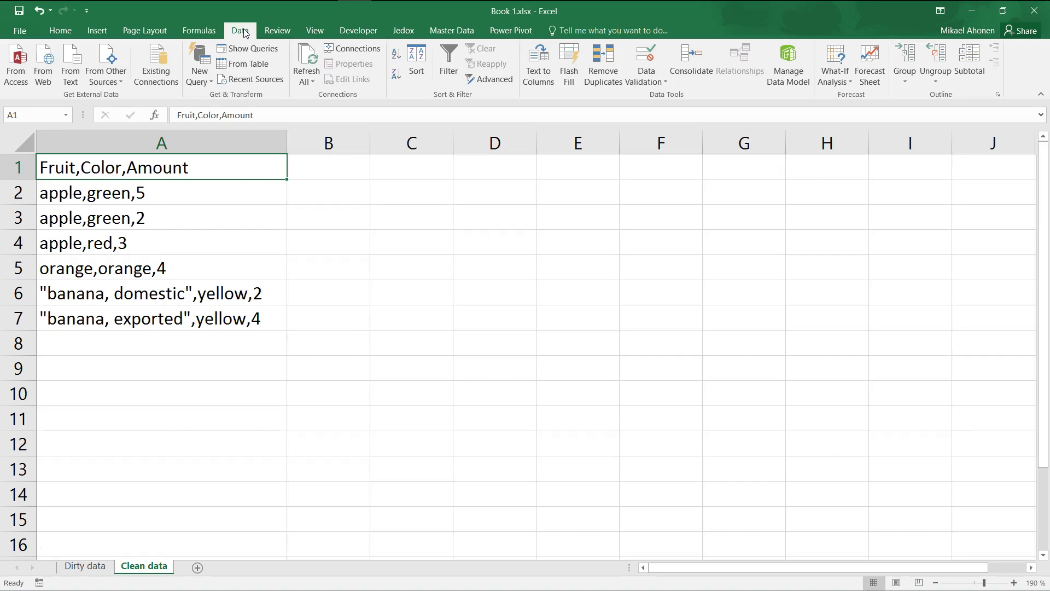
click(206, 76)
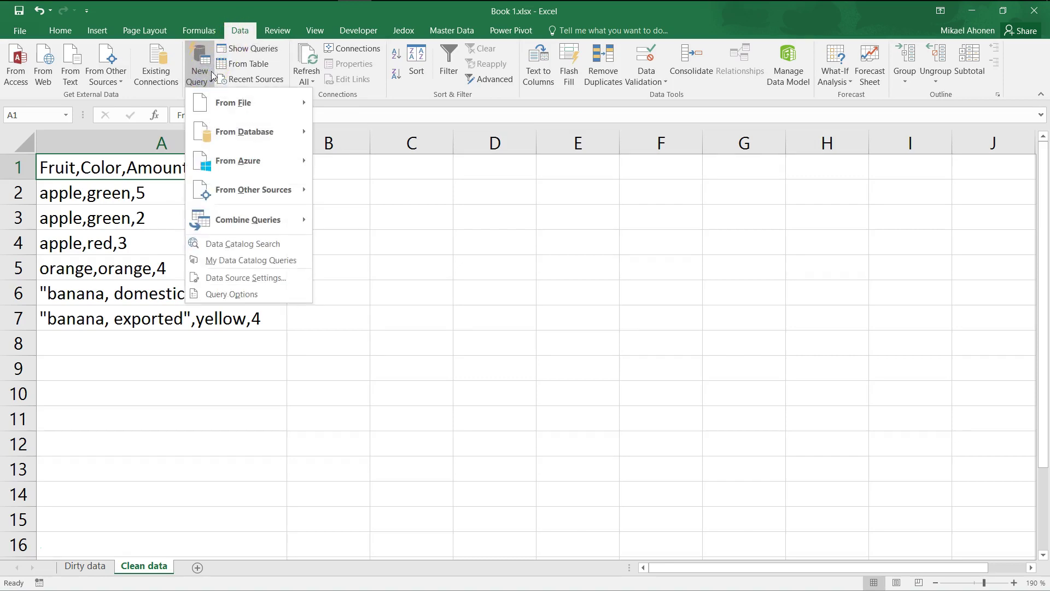
click(211, 71)
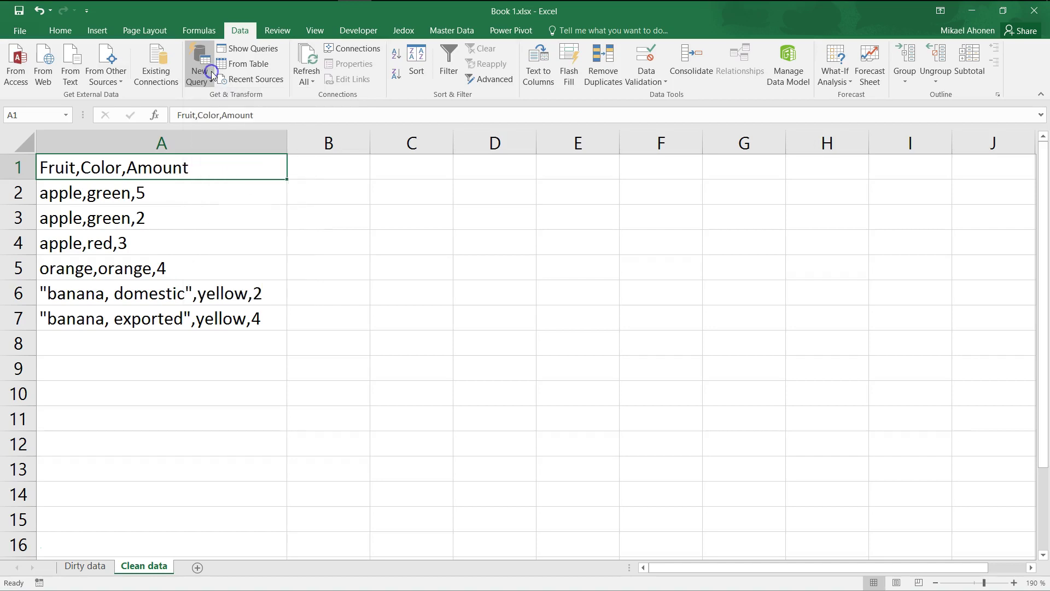
click(97, 70)
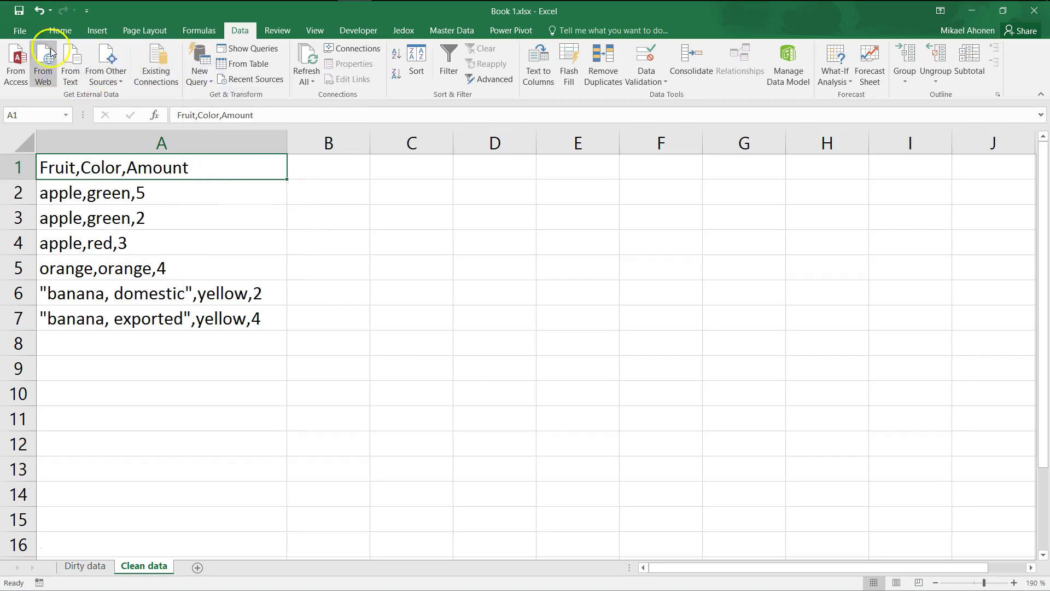
click(28, 90)
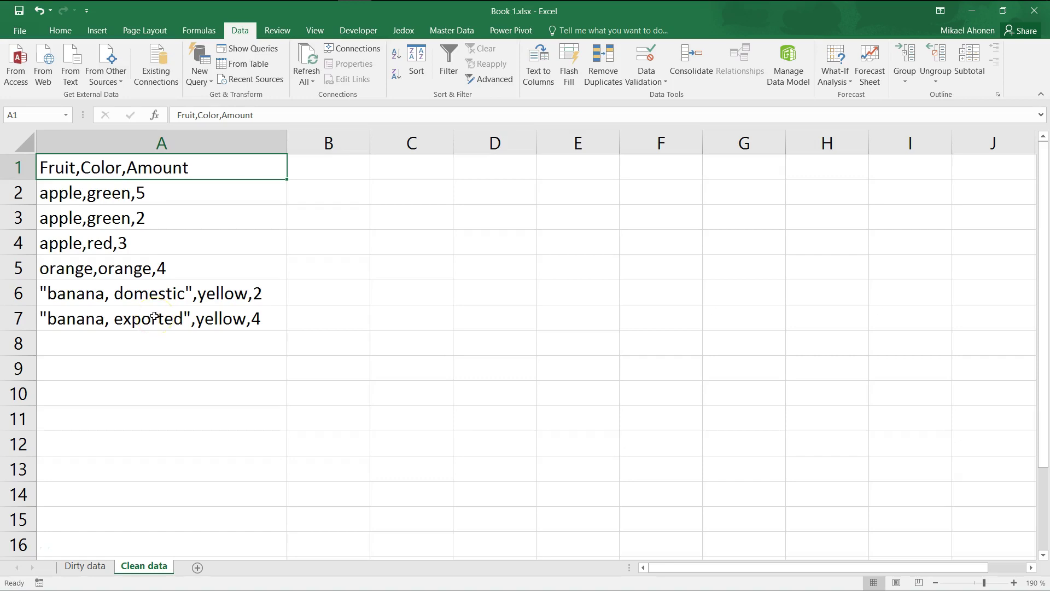
Run Text to Columns on column A as Delimited, splitting at commas instead of tabs
click(185, 140)
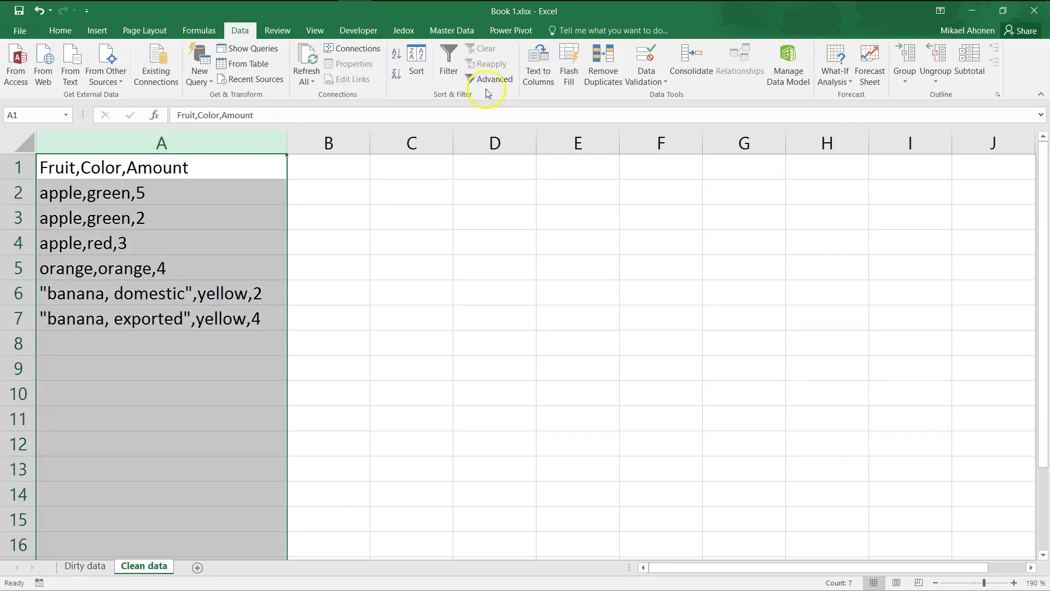
click(539, 74)
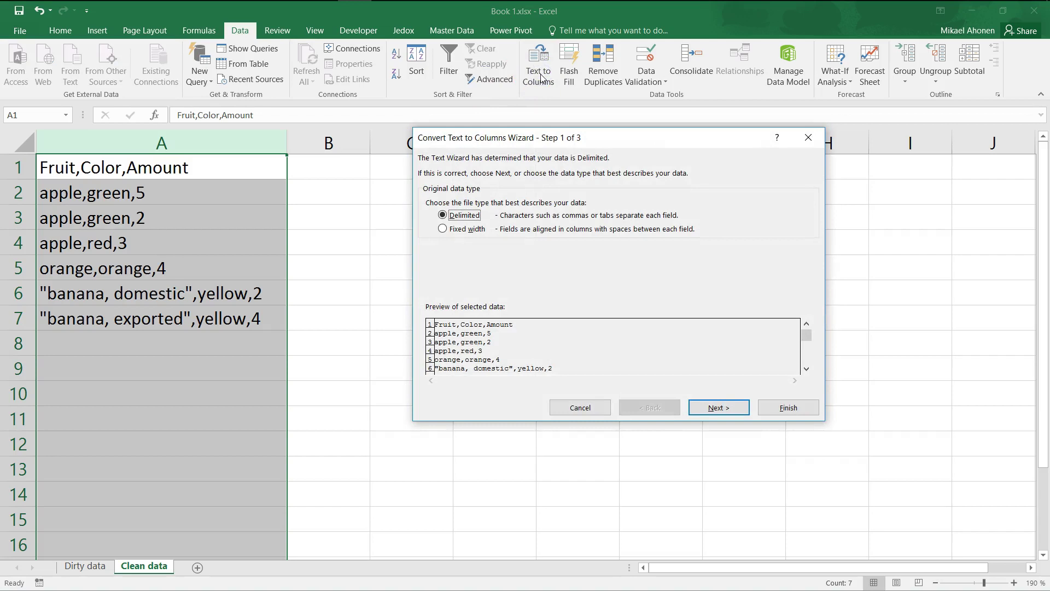
click(538, 85)
click(479, 205)
click(462, 216)
click(725, 408)
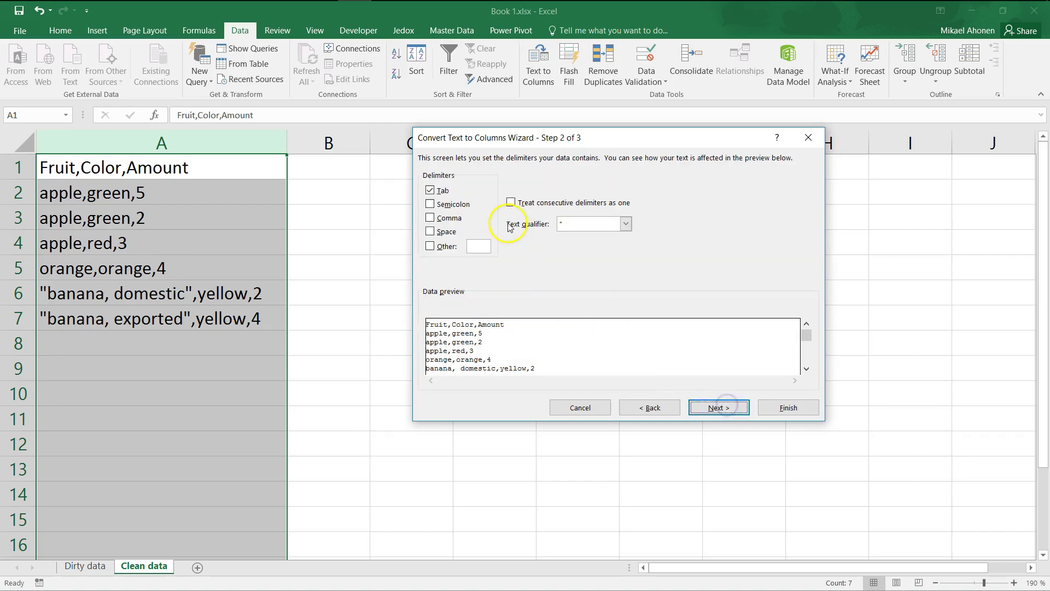
click(429, 190)
click(430, 218)
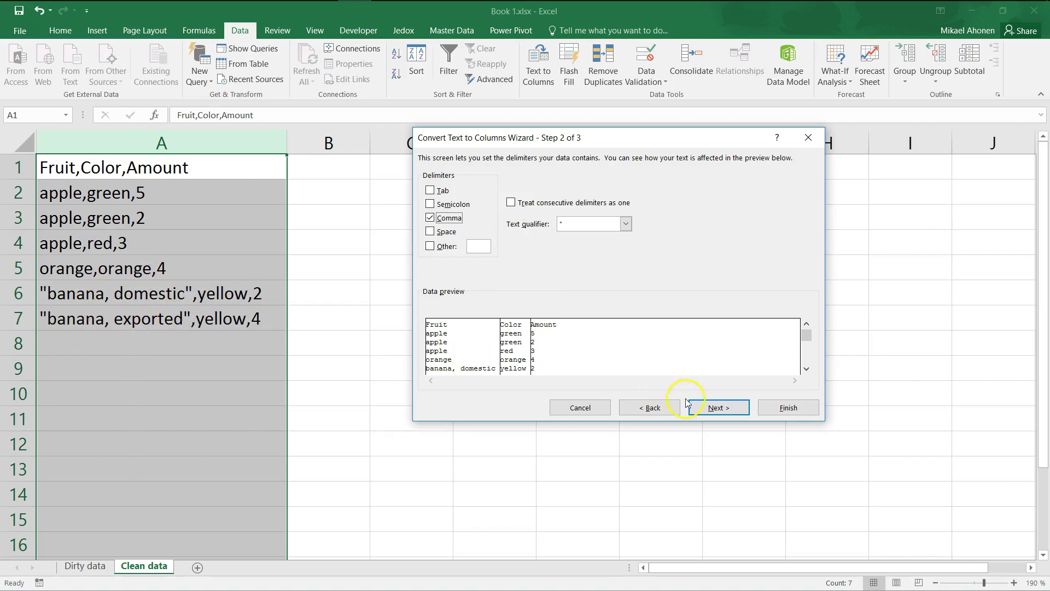
click(701, 407)
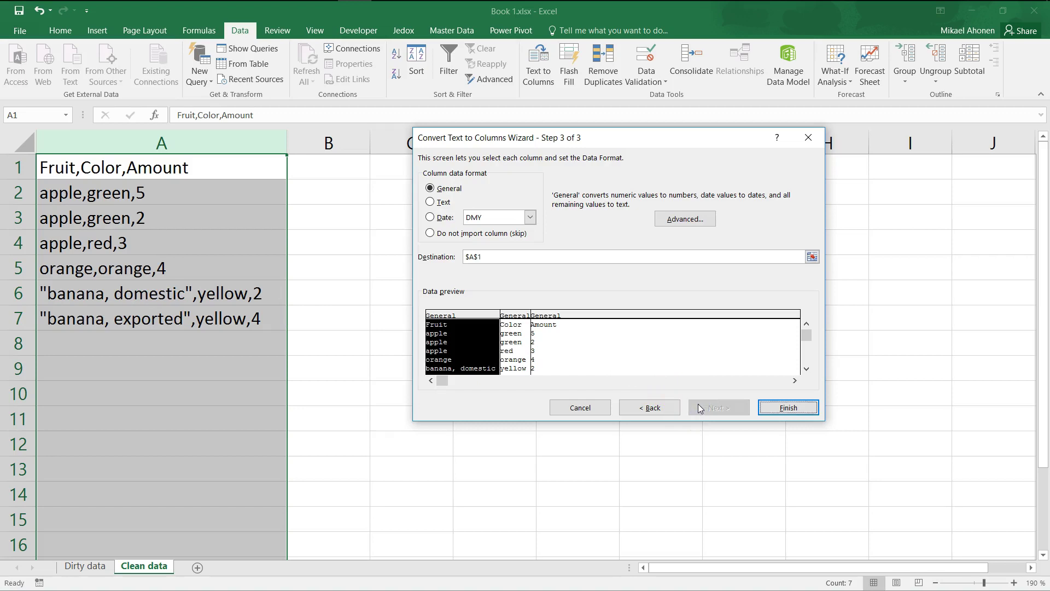
click(773, 409)
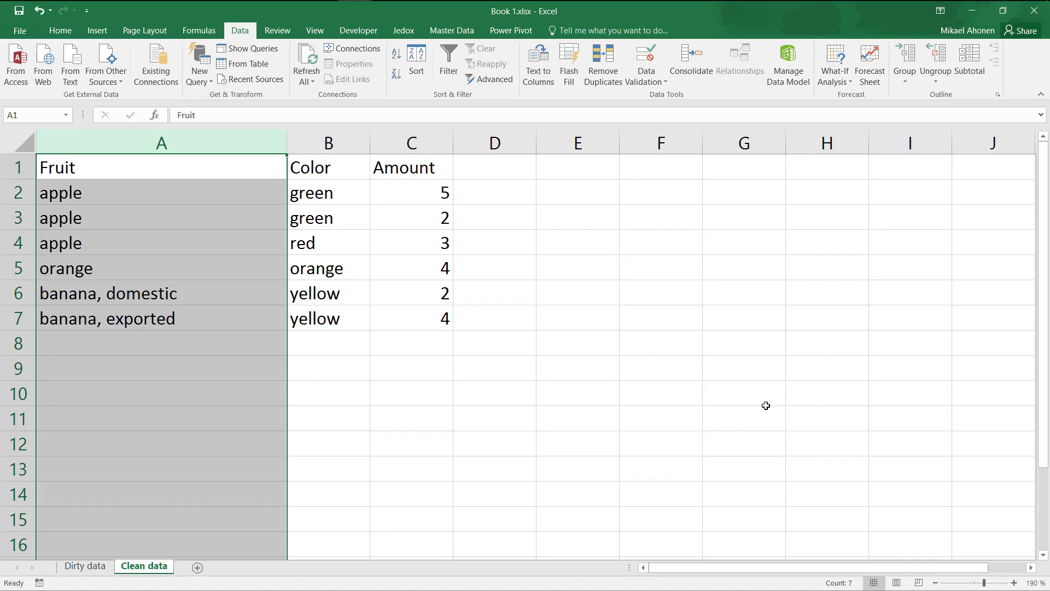
Remove duplicates from A1:C7 comparing only Fruit, deleting the two repeated apple rows
drag(444, 319, 137, 168)
click(602, 70)
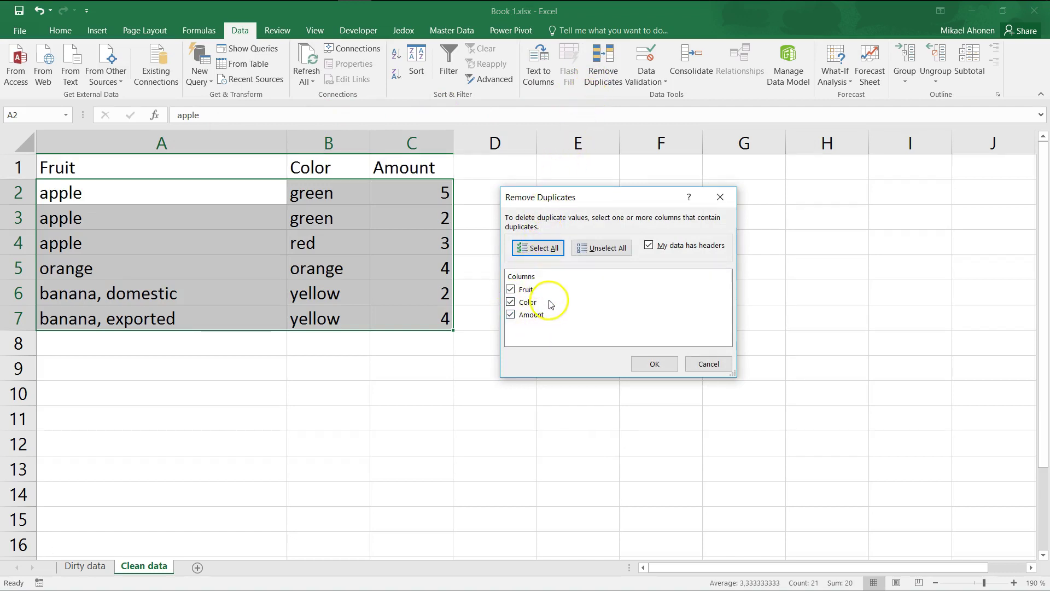
click(510, 303)
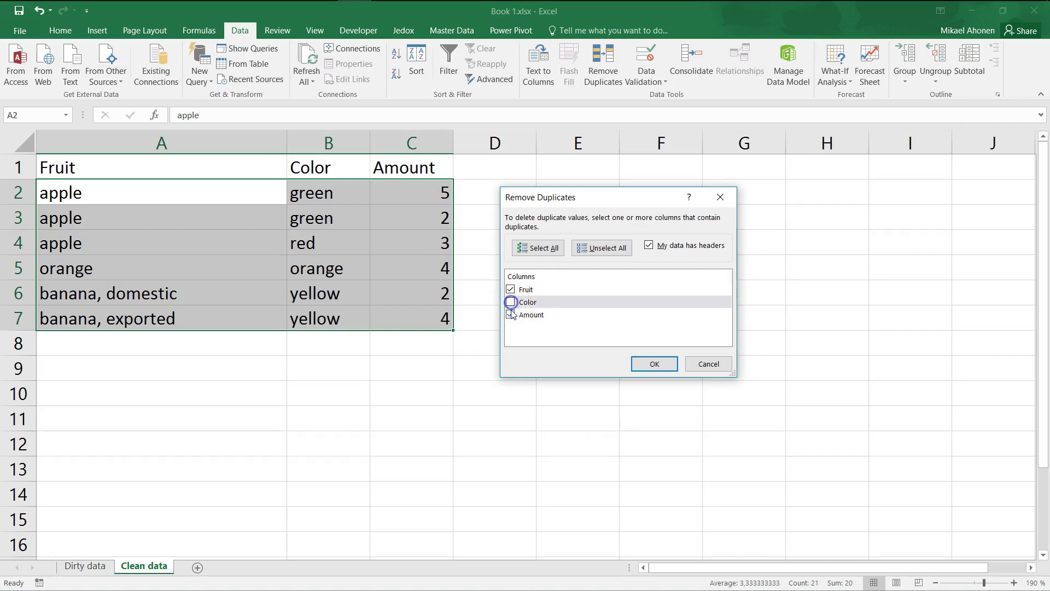
click(511, 314)
click(544, 290)
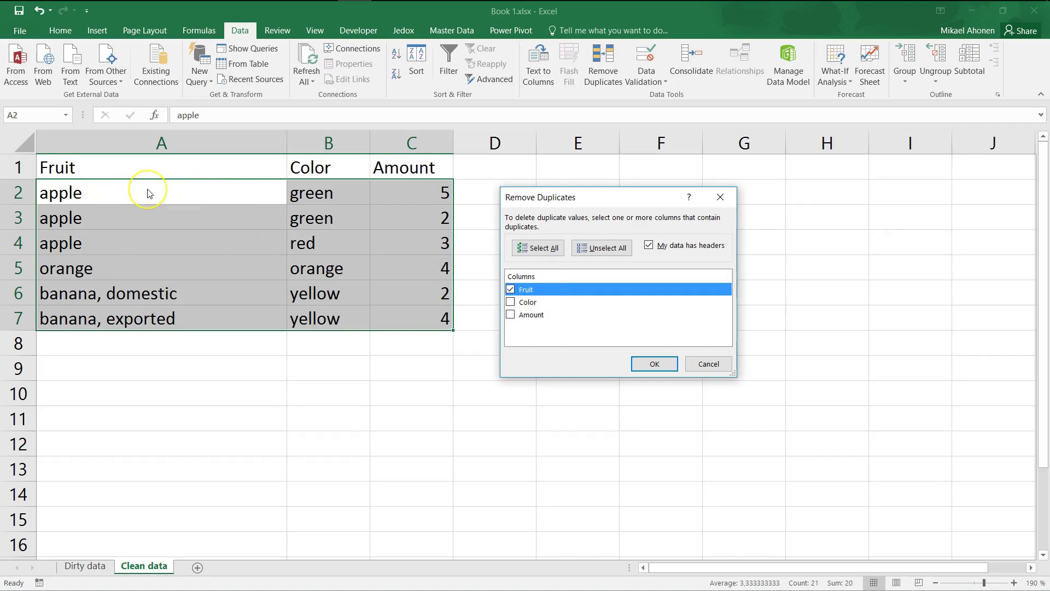
click(663, 364)
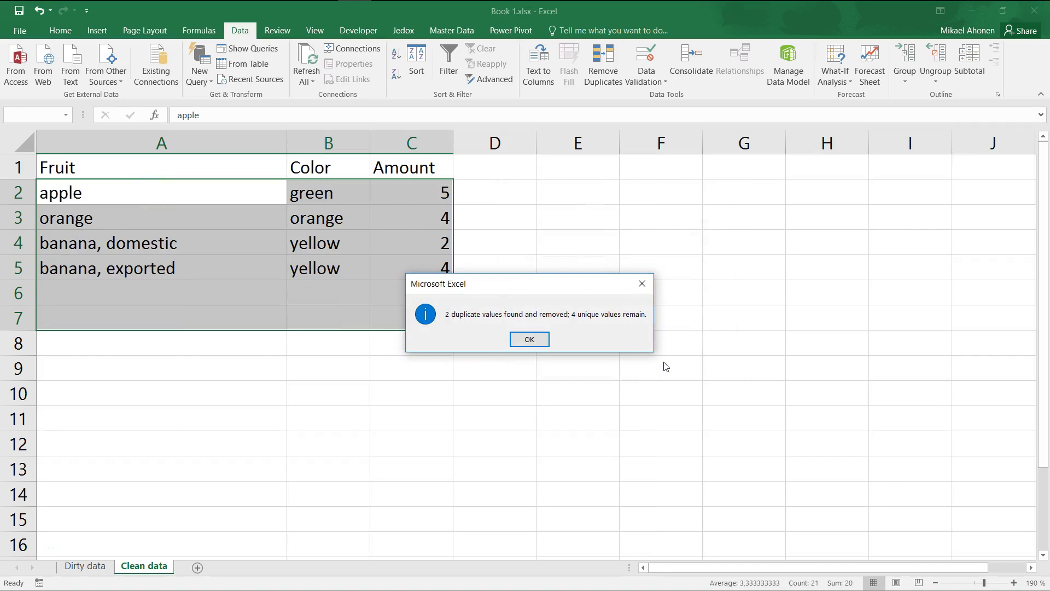
click(531, 339)
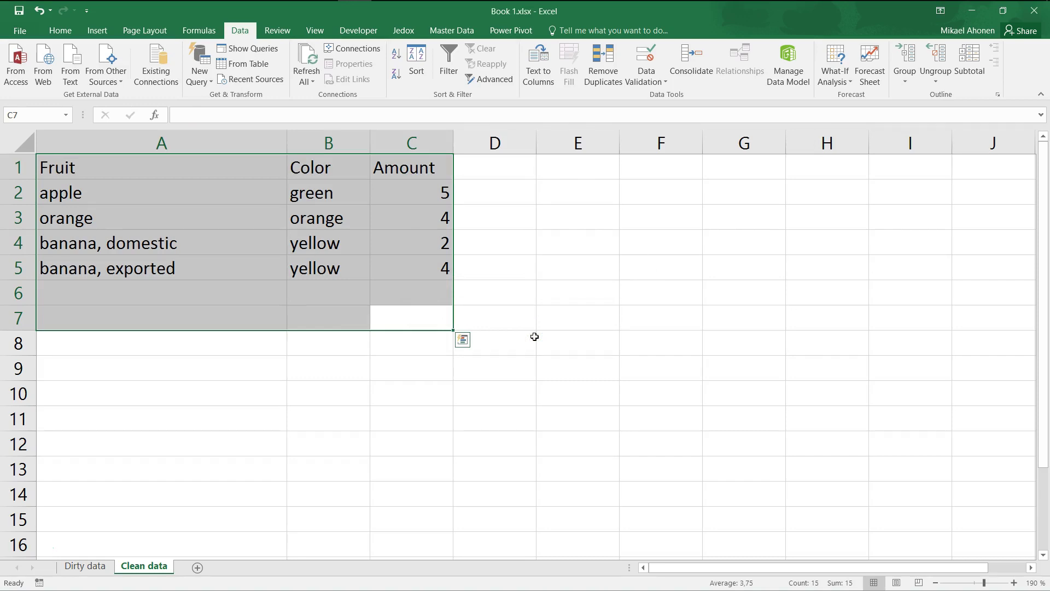
Undo, then remove duplicates comparing Fruit and Color, dropping the repeated green apple row
key(ctrl+z)
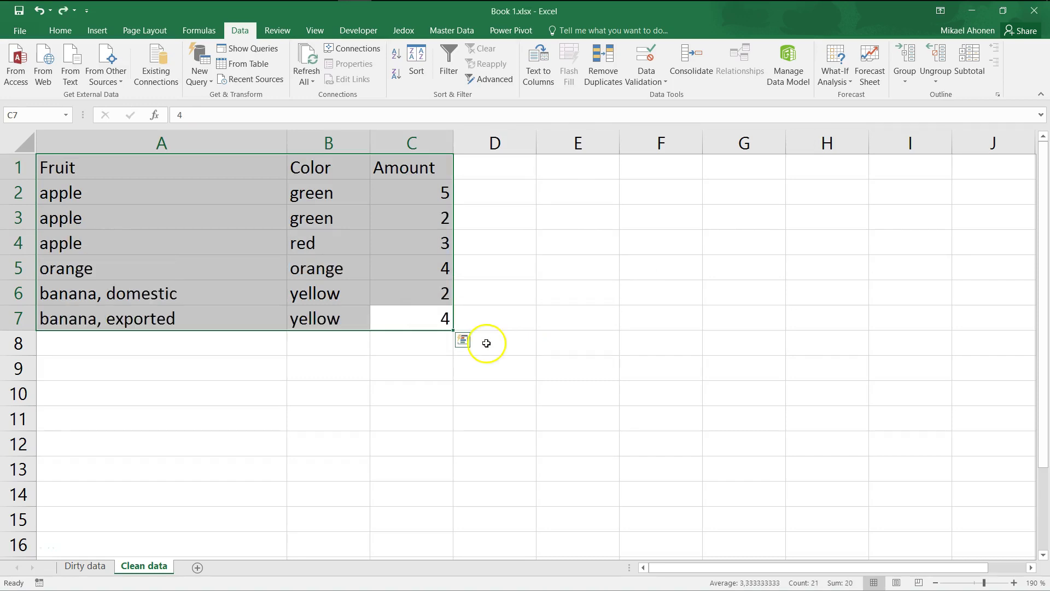
click(601, 63)
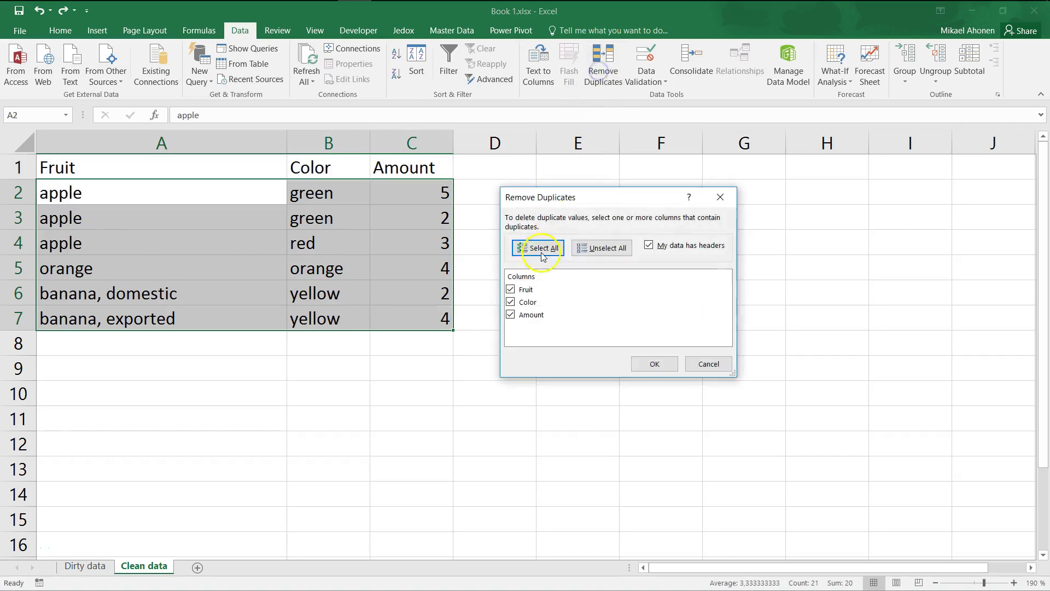
click(510, 314)
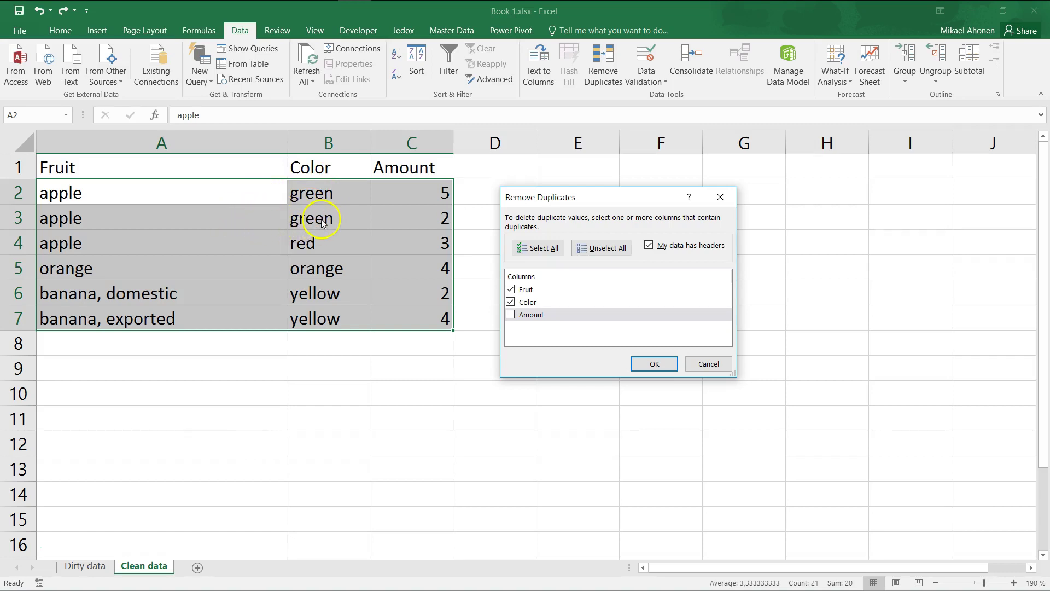
click(647, 363)
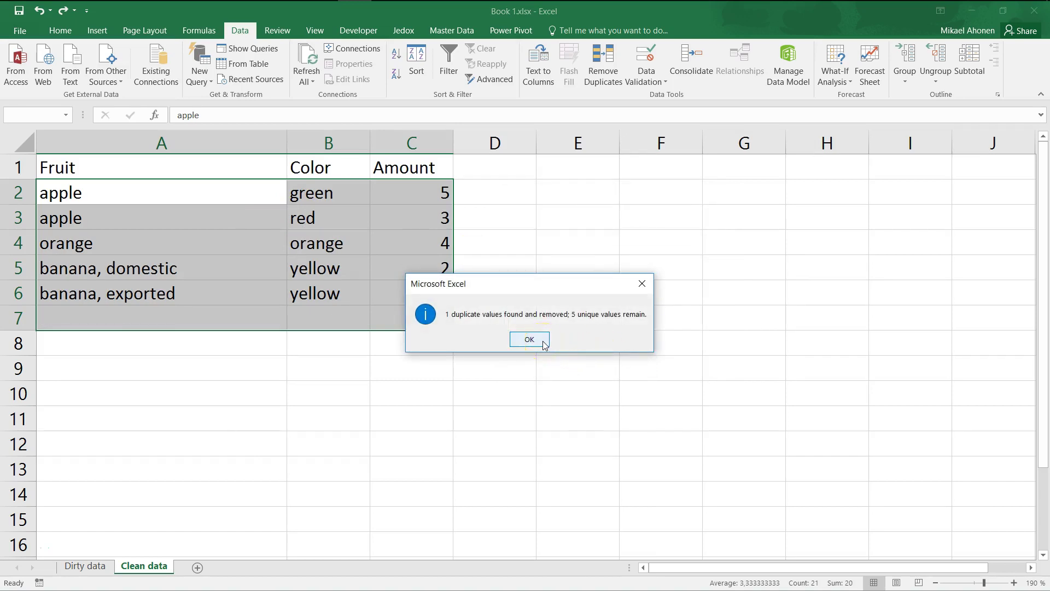
click(544, 342)
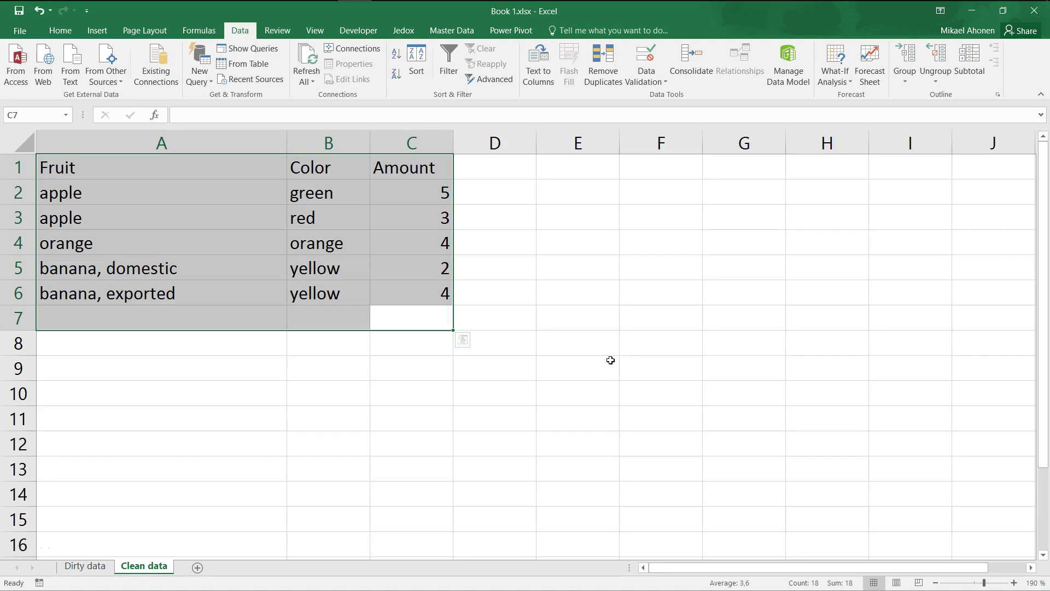
Add a 'Sold' column header in cell D1
click(500, 169)
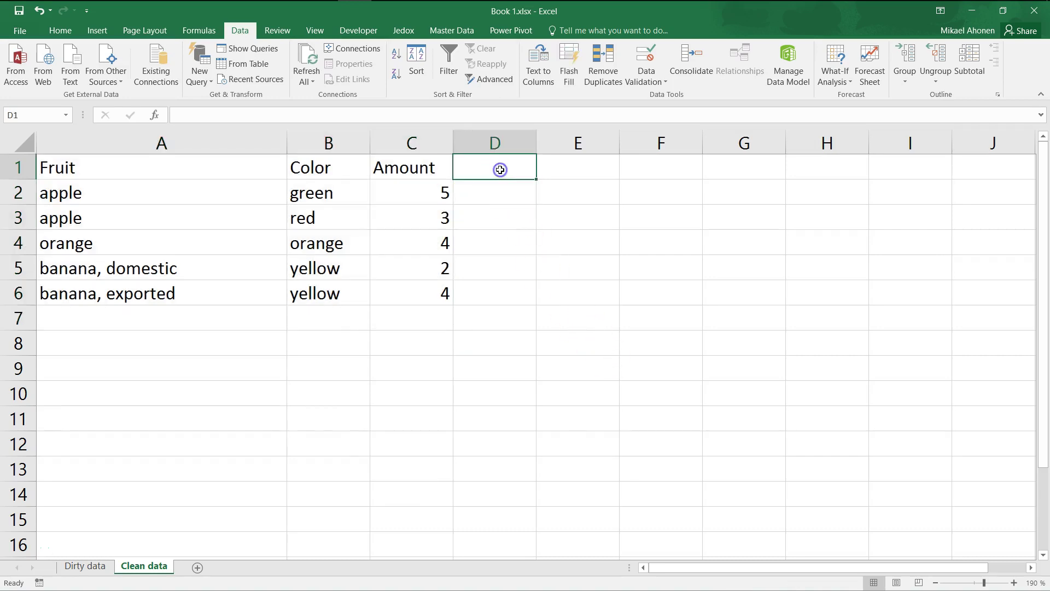
text(Sold)
key(Return)
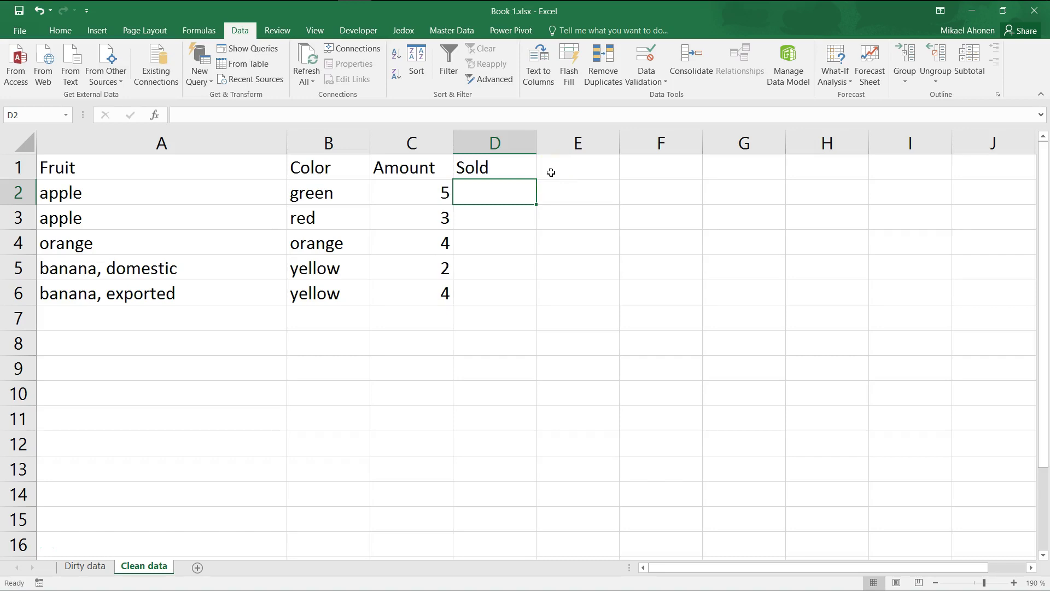
Give D2:D6 a List data validation rule with source Yes;No
drag(527, 187, 502, 288)
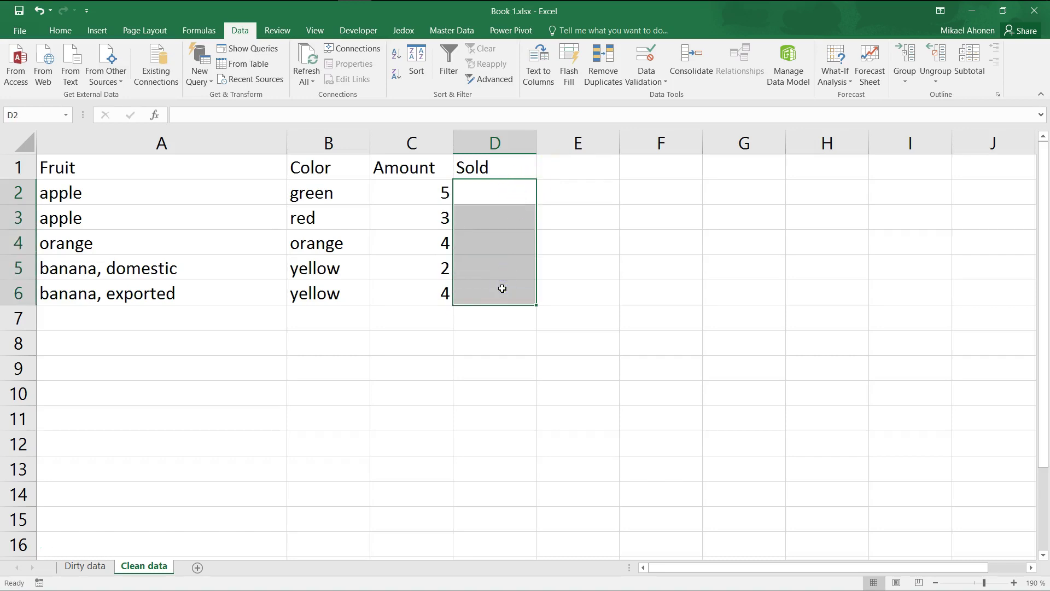
click(650, 63)
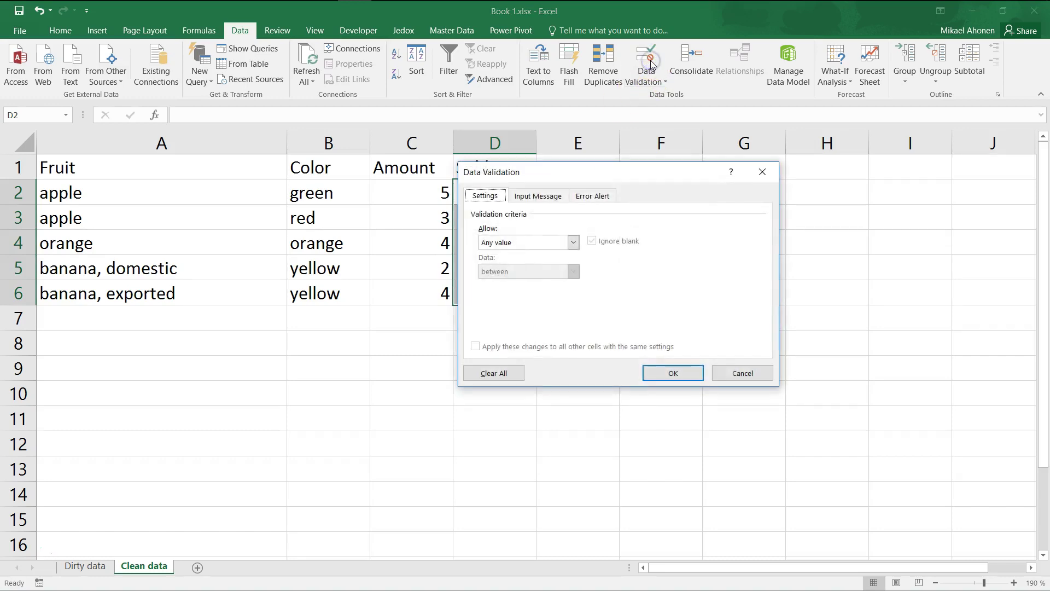
click(573, 243)
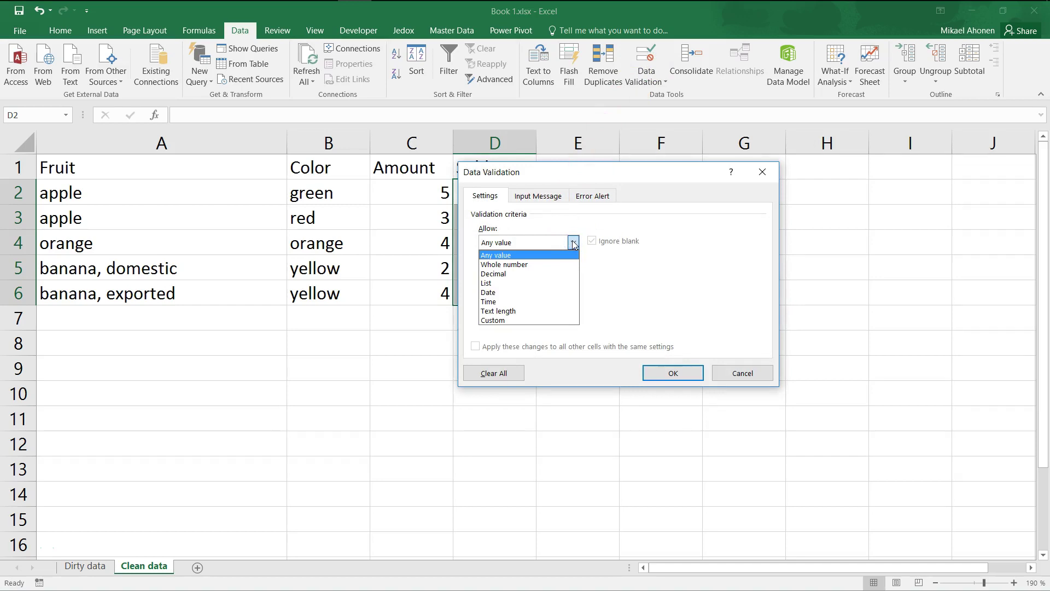
click(563, 283)
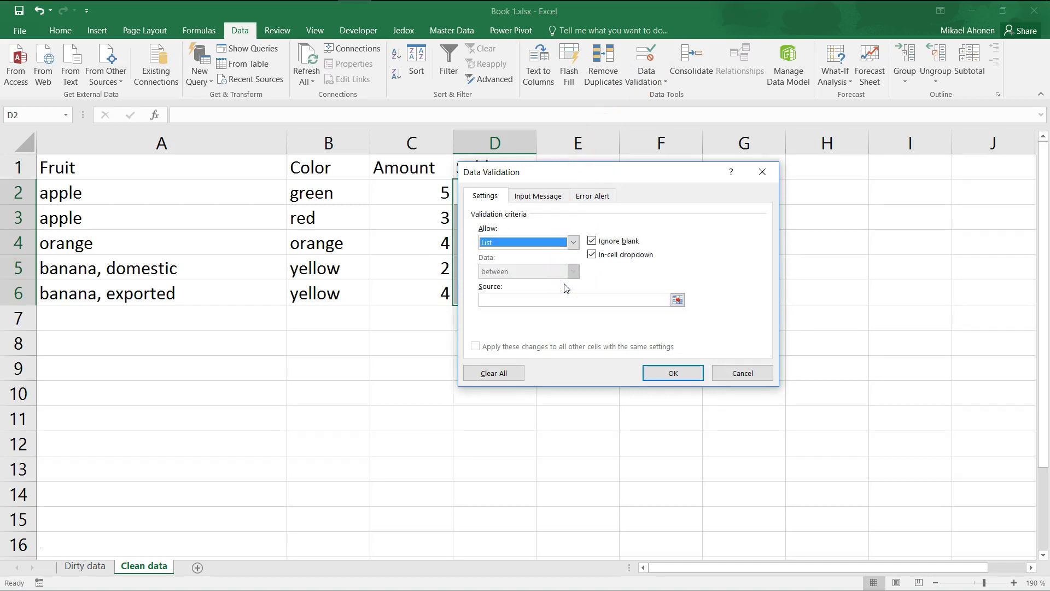
click(552, 300)
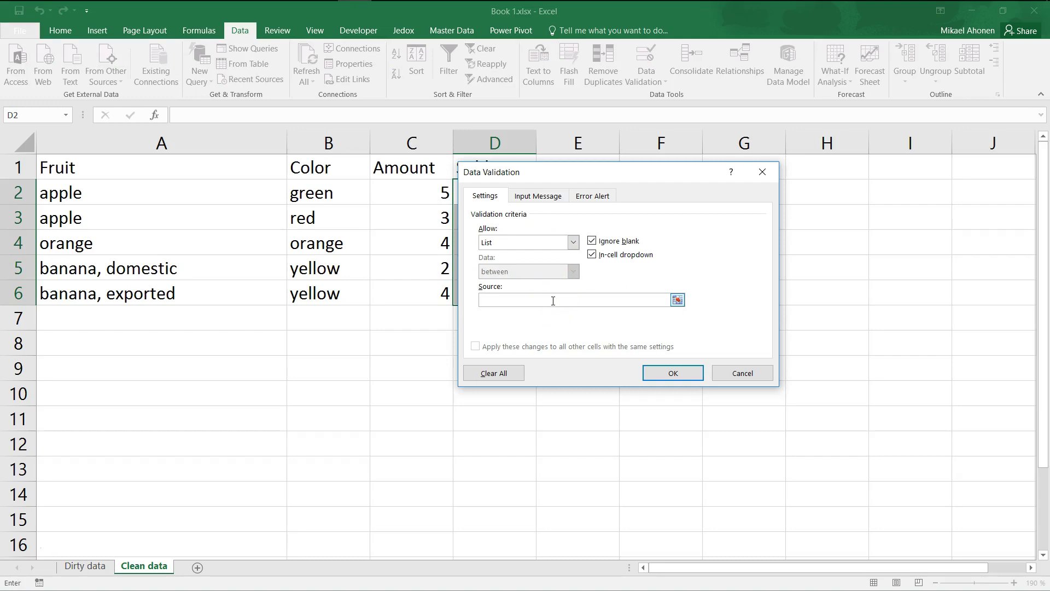
text(Yes;No)
click(557, 303)
Apply the validation rule, enter Yes in D2 and copy it to D3:D6
click(663, 373)
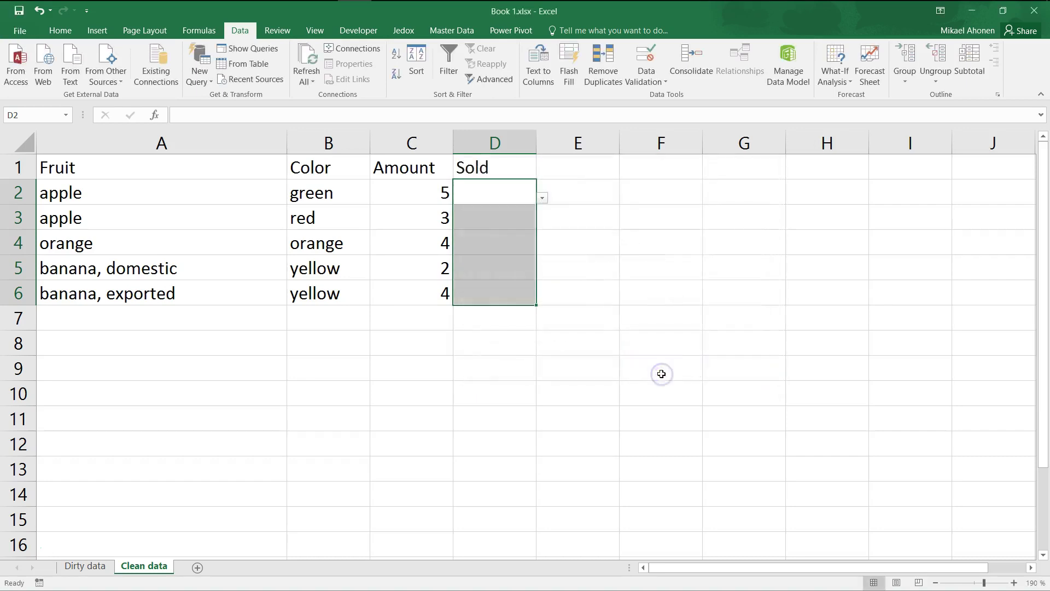
click(498, 199)
text(Yes)
key(Return)
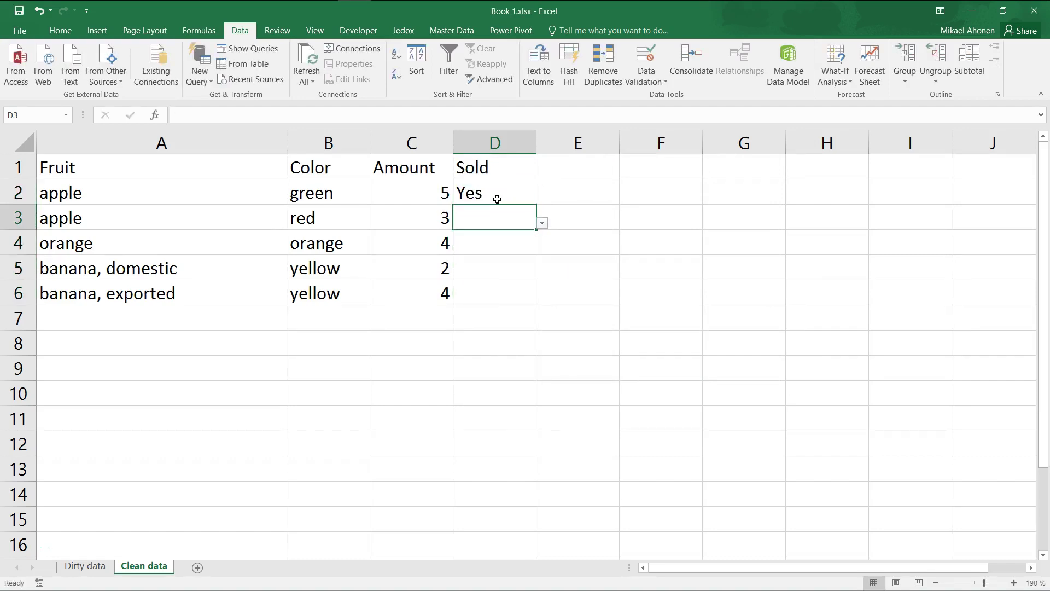
click(500, 193)
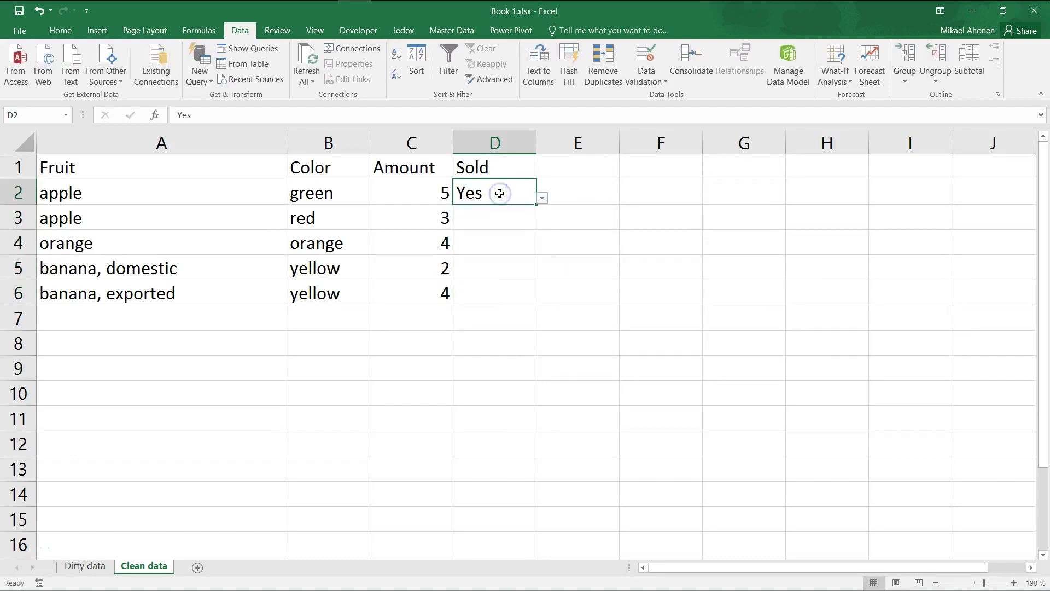
key(ctrl+c)
drag(498, 198, 481, 293)
key(ctrl+v)
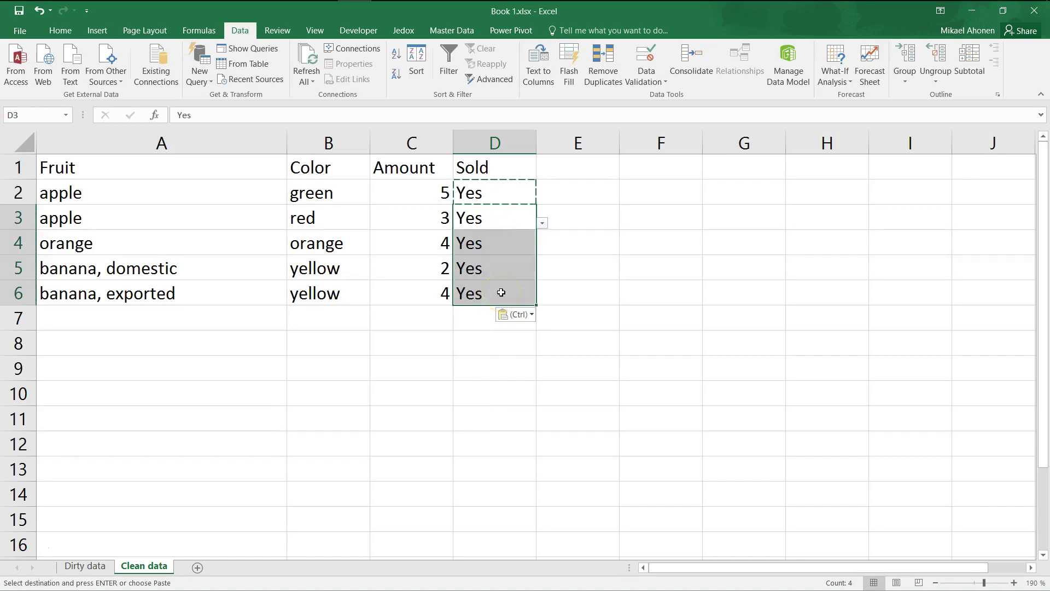
Set D3 and D5 to No using their dropdown lists
click(513, 219)
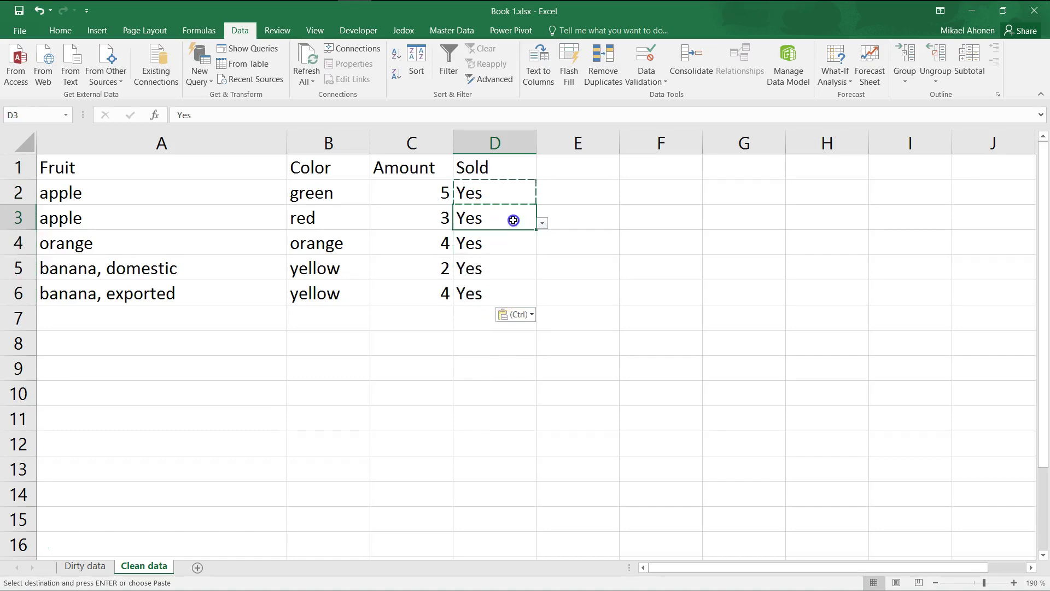
click(542, 223)
click(512, 255)
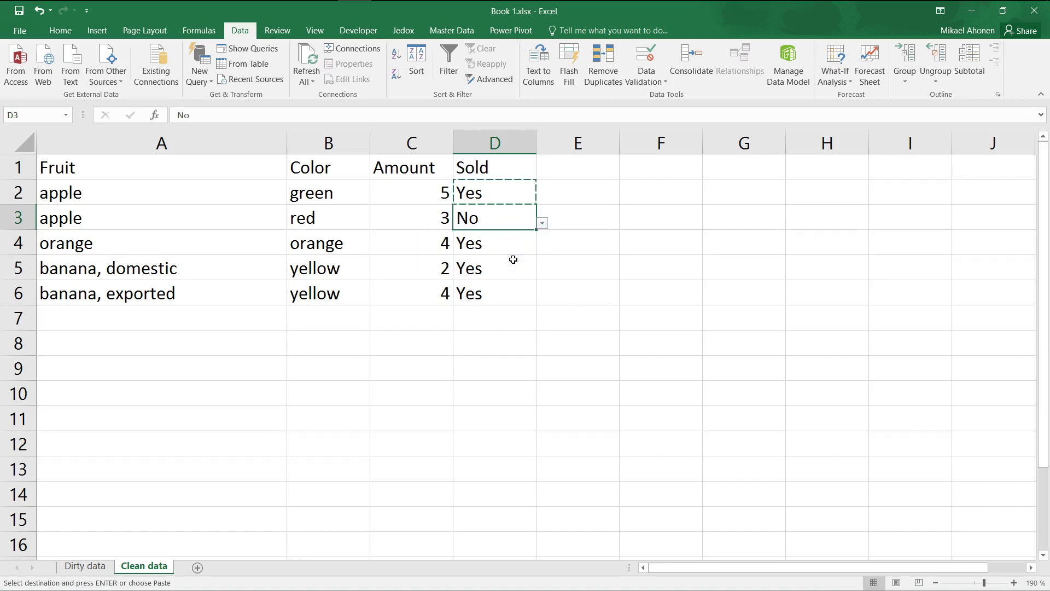
click(501, 268)
click(541, 273)
click(512, 308)
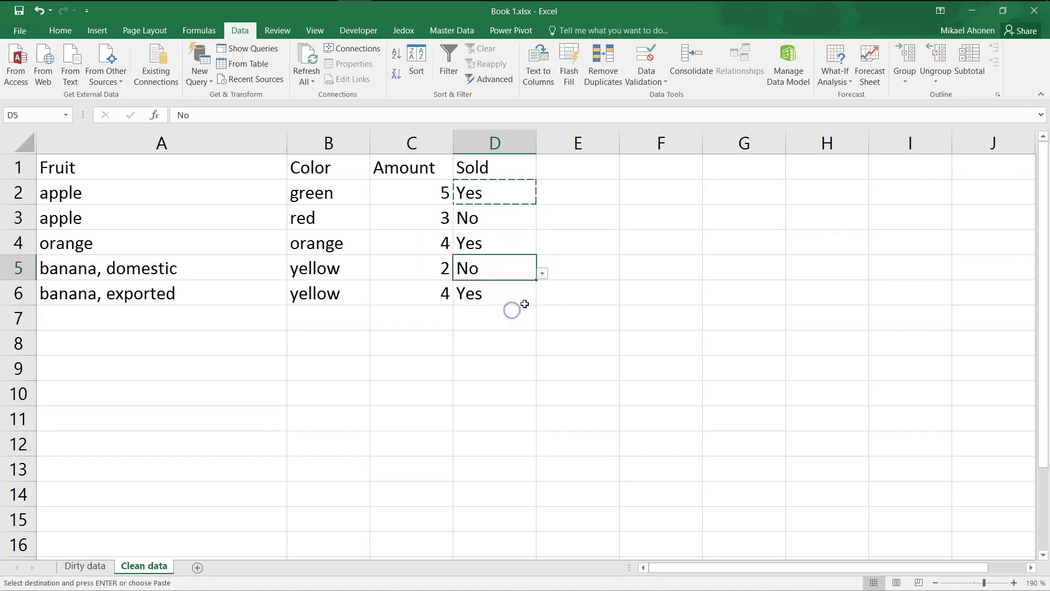
Test entering 'Maybe' in D4, cancel the rejection, and reselect D2:D6
click(500, 235)
text(Maybe)
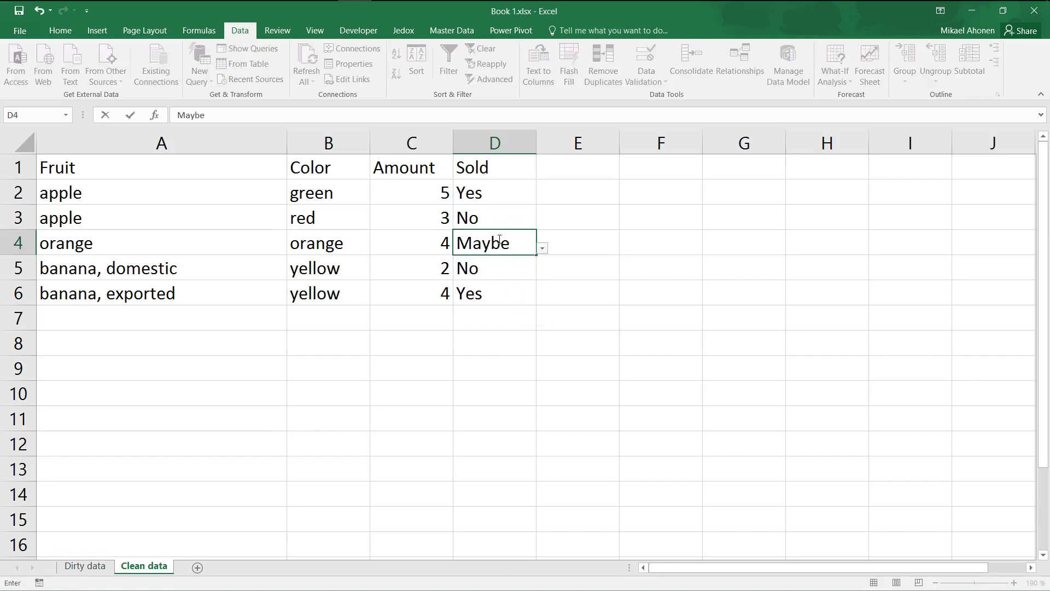
key(Return)
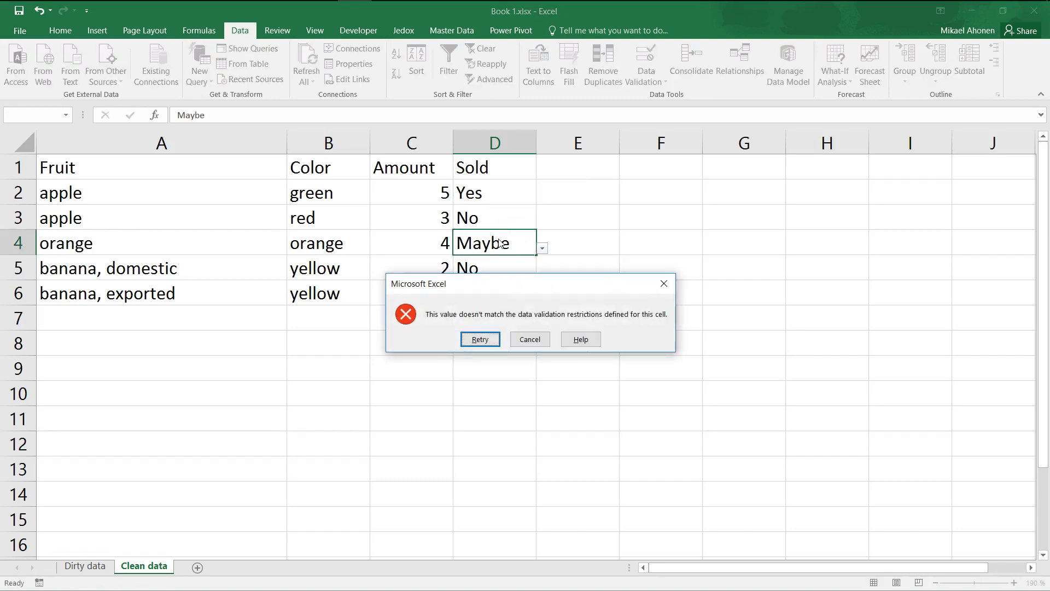
click(527, 338)
drag(499, 191, 491, 300)
click(646, 54)
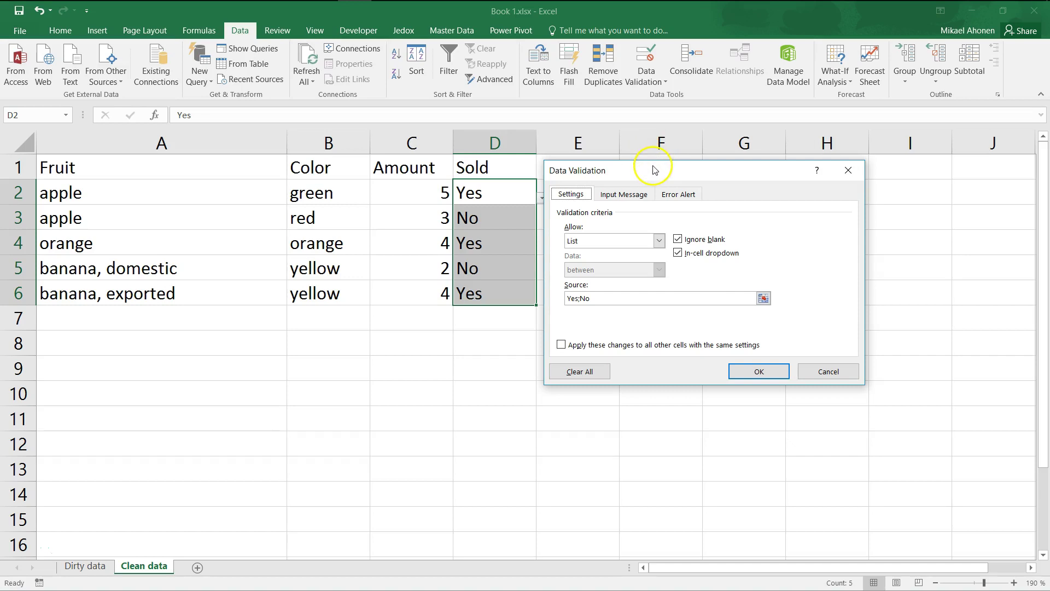
click(659, 241)
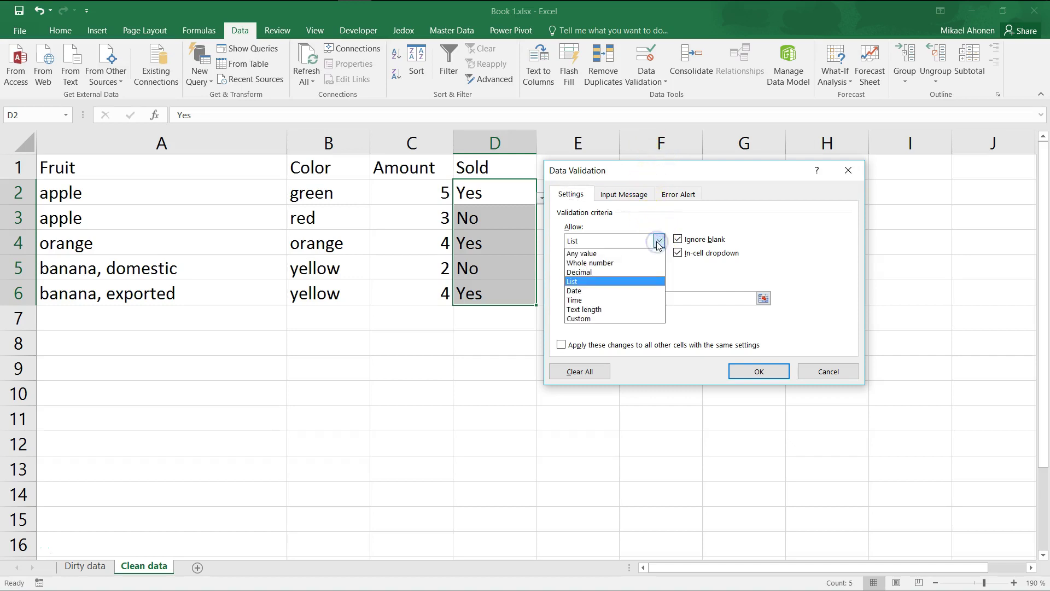
click(659, 241)
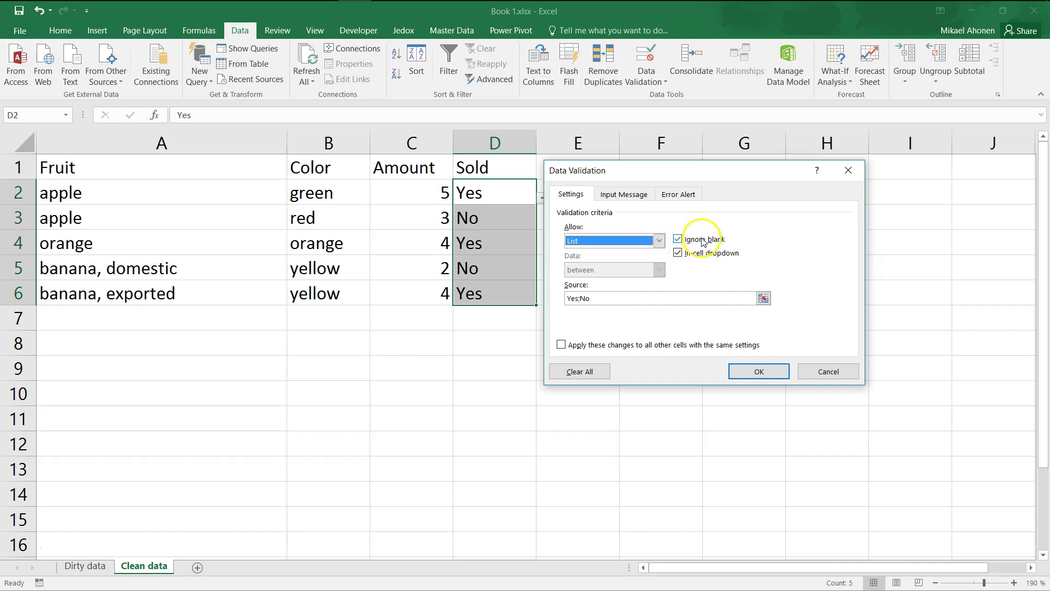
click(625, 195)
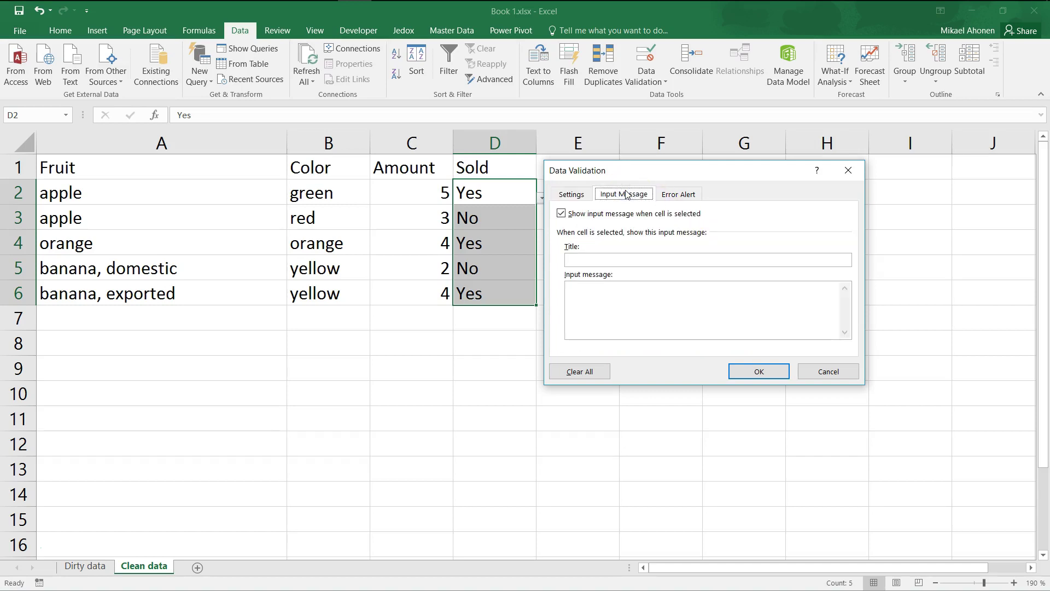
click(671, 195)
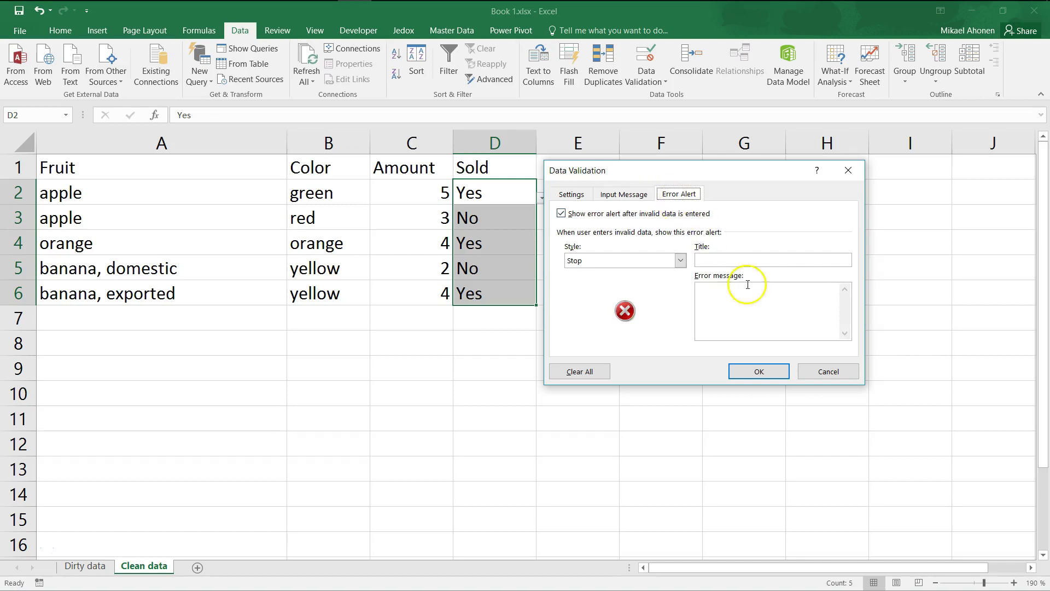
click(823, 372)
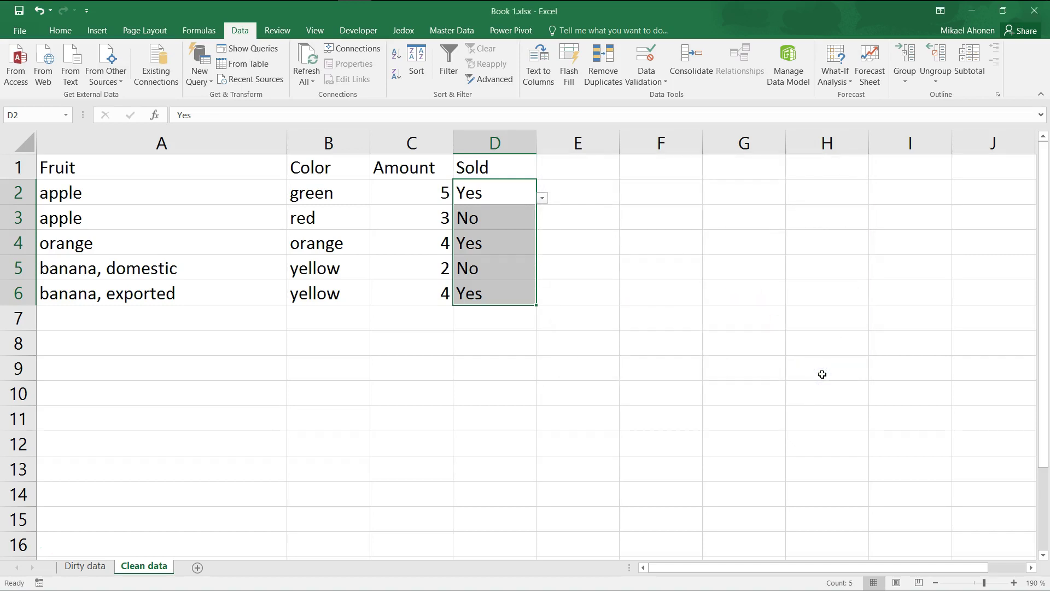